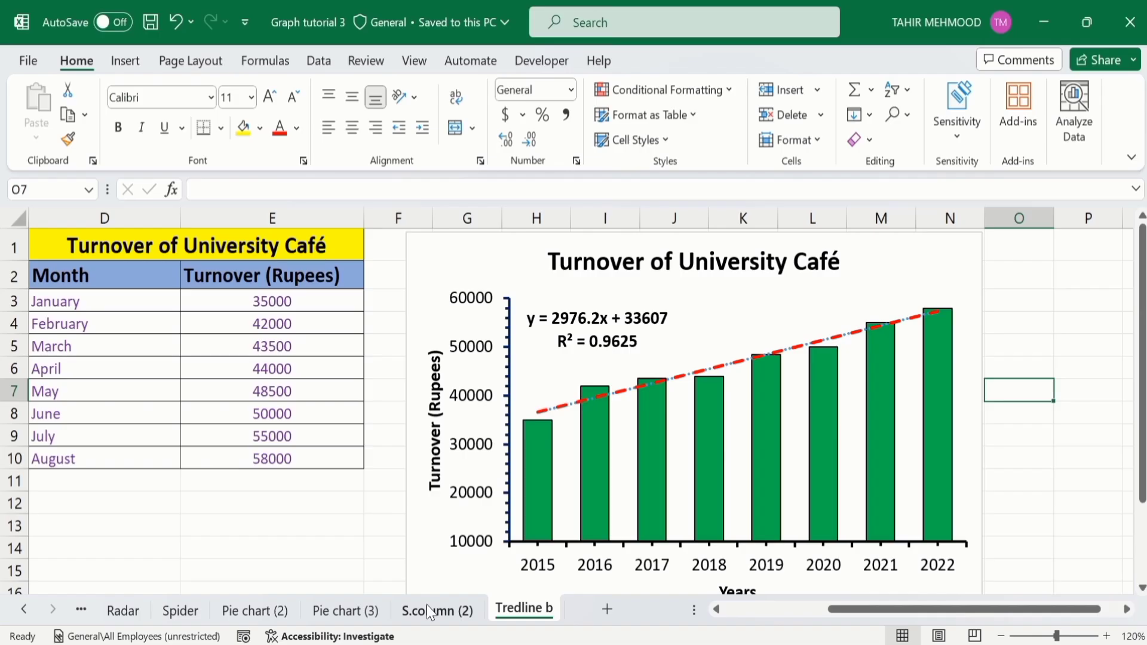
# On the S.column (2) sheet, insert a clustered column chart of the month and turnover data D3:E10
pyautogui.click(428, 609)
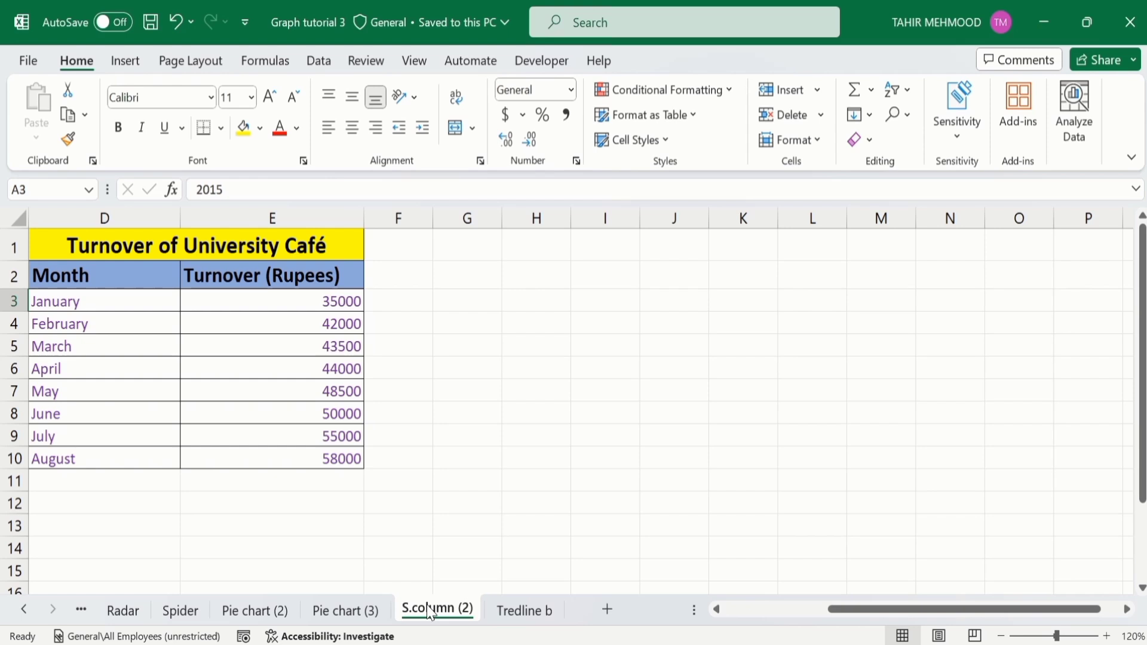
pyautogui.click(312, 459)
pyautogui.moveTo(311, 459); pyautogui.dragTo(155, 303)
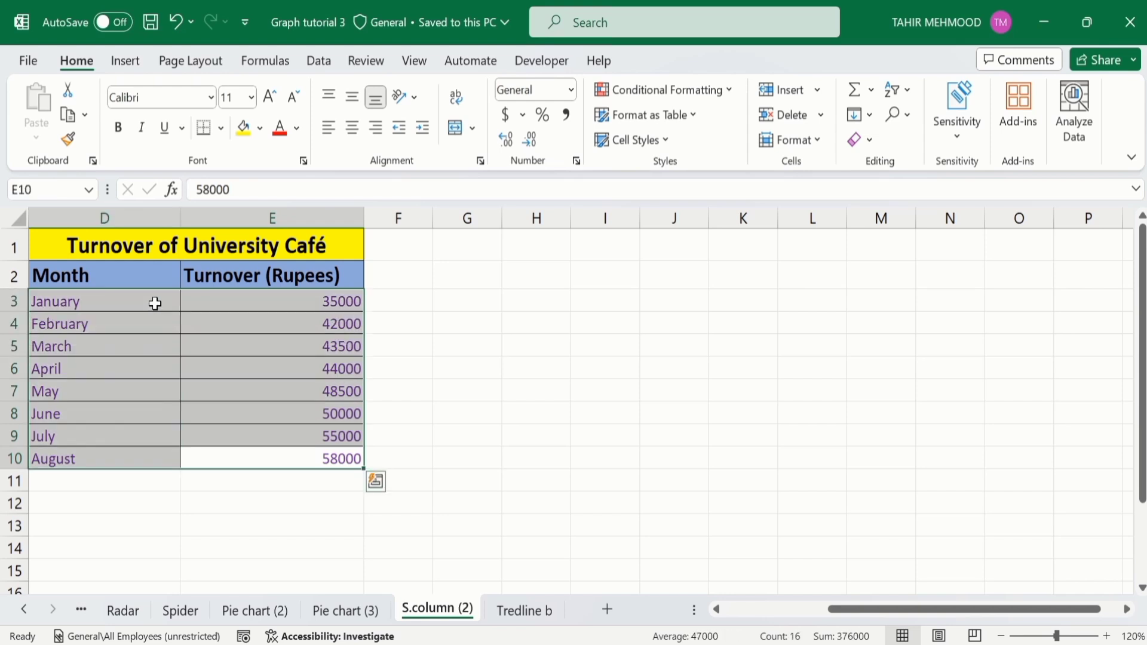
pyautogui.click(126, 61)
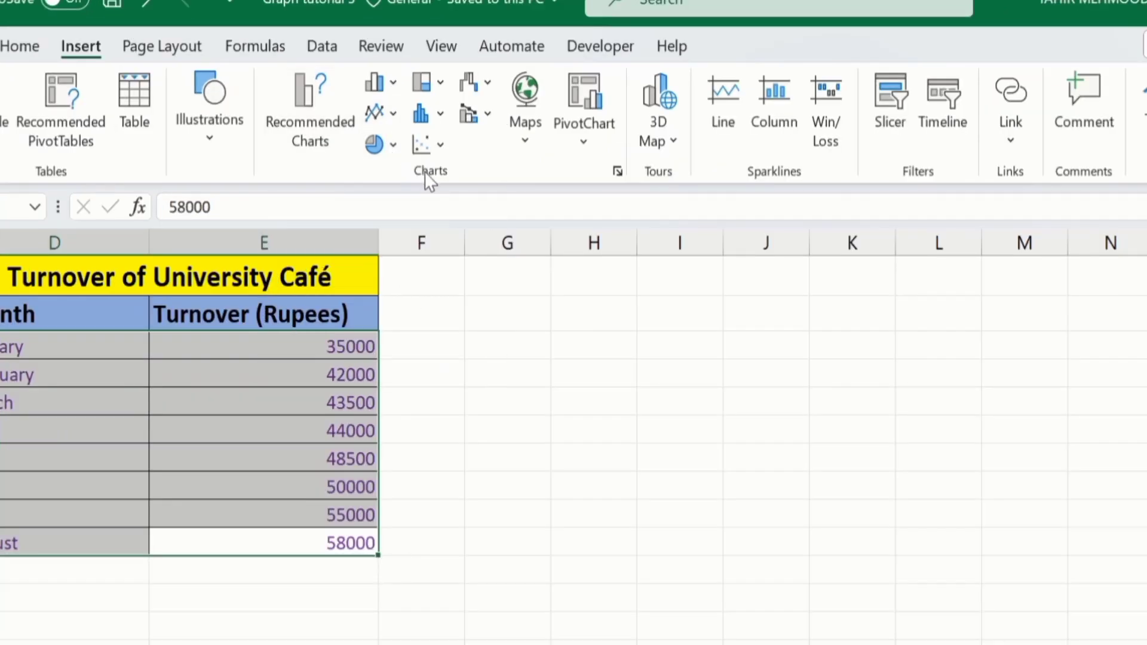
pyautogui.click(399, 91)
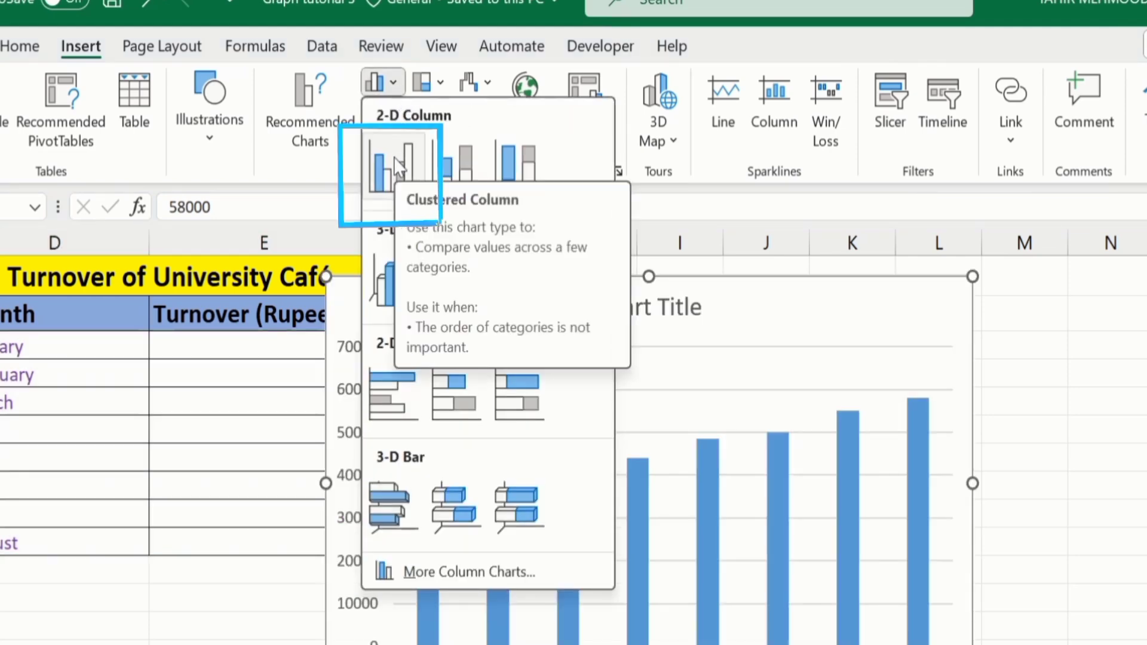
pyautogui.click(393, 157)
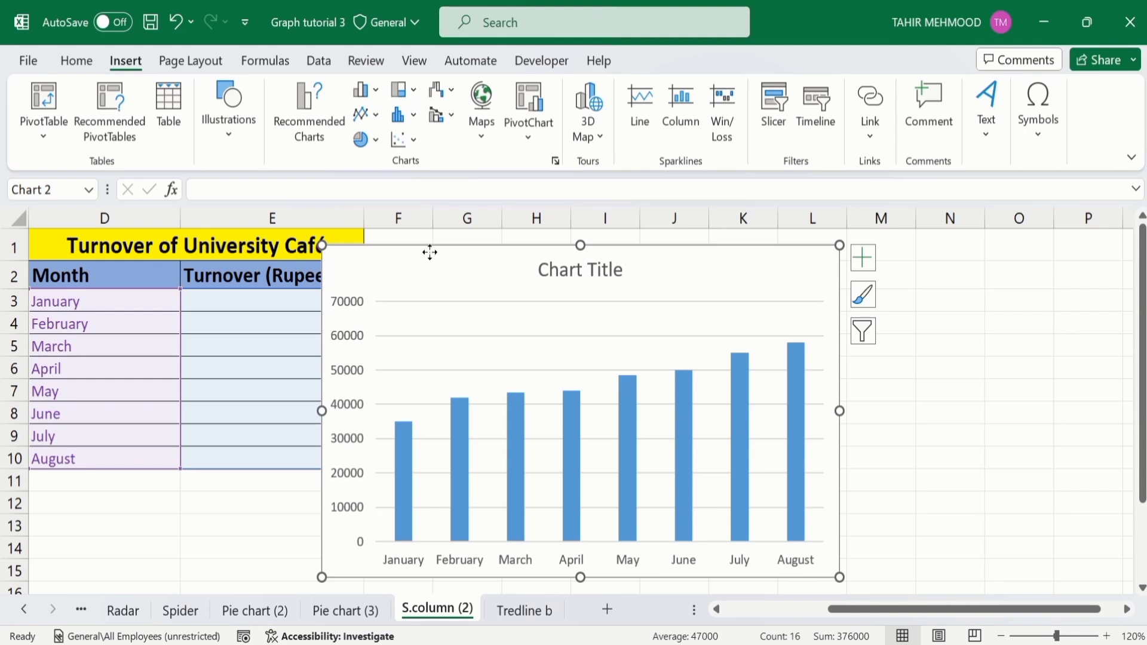
# Drag the chart to the right of column E so the turnover values are visible
pyautogui.moveTo(428, 252); pyautogui.dragTo(503, 239)
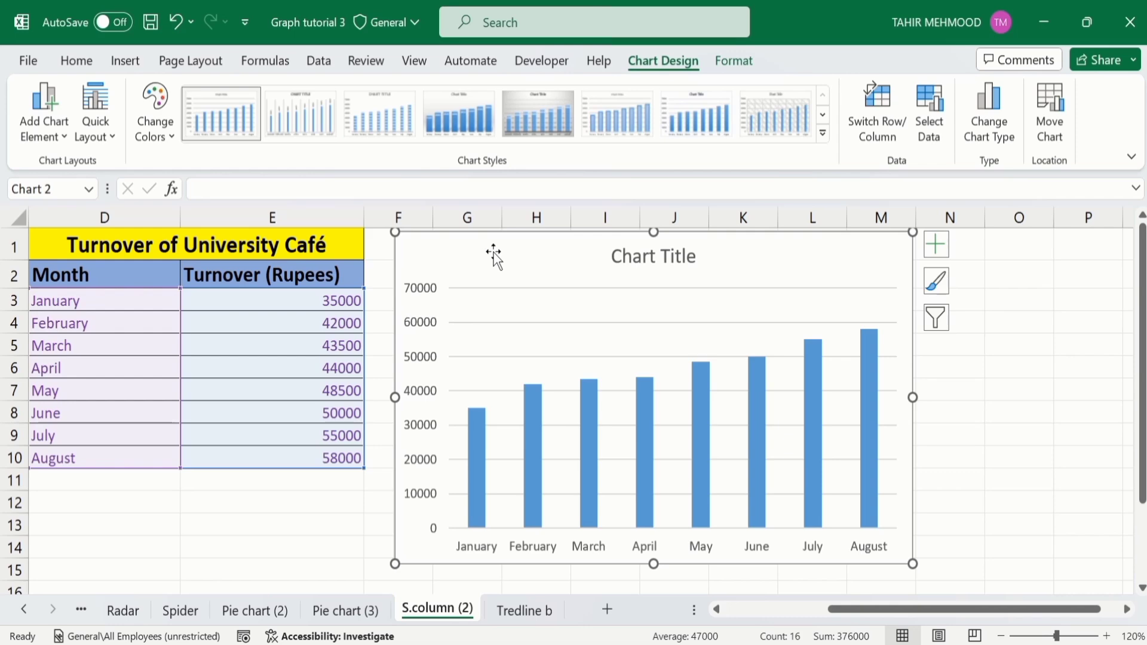
# Tick Trendline in the chart's Chart Elements list to add a linear trendline
pyautogui.click(955, 416)
pyautogui.click(867, 250)
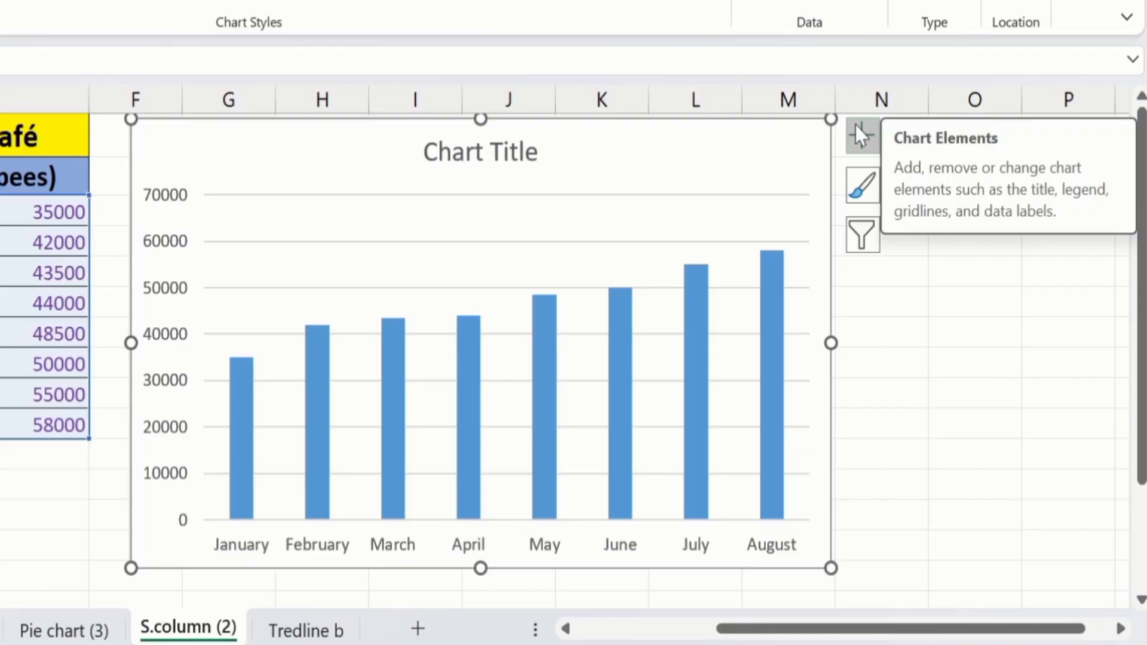
pyautogui.click(933, 243)
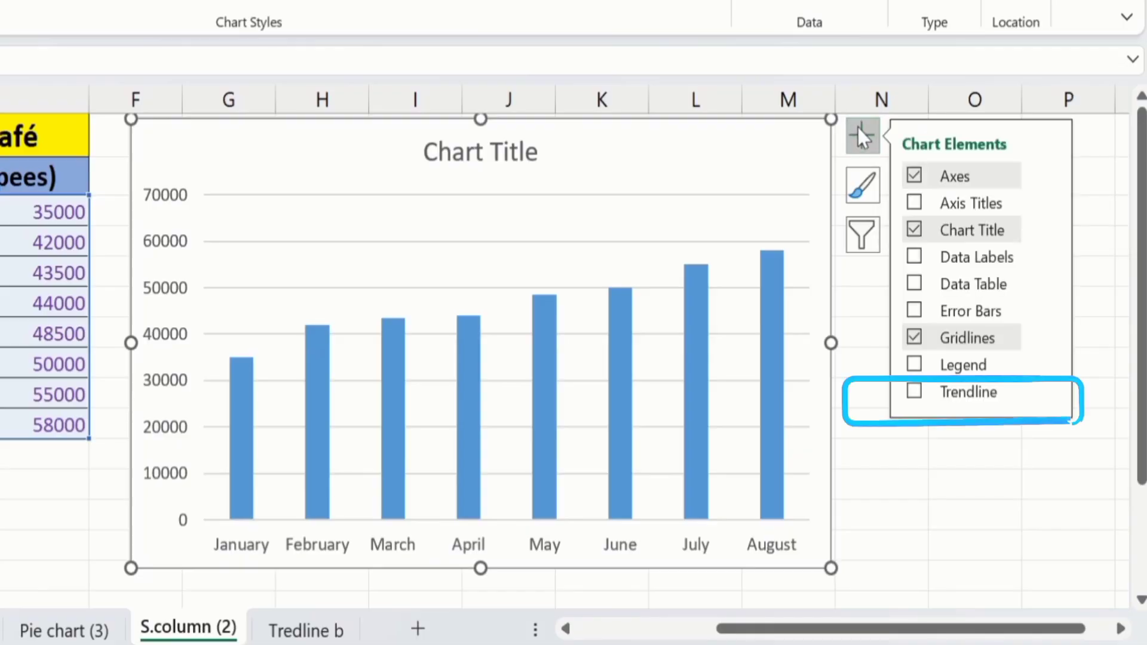
pyautogui.click(911, 393)
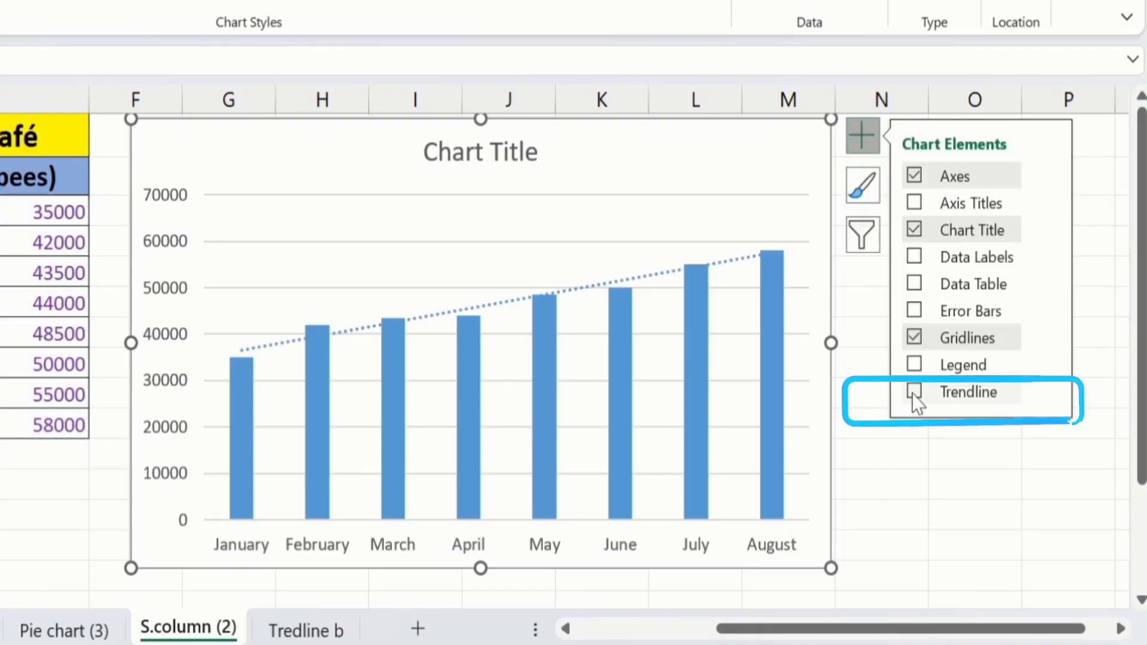
pyautogui.click(901, 465)
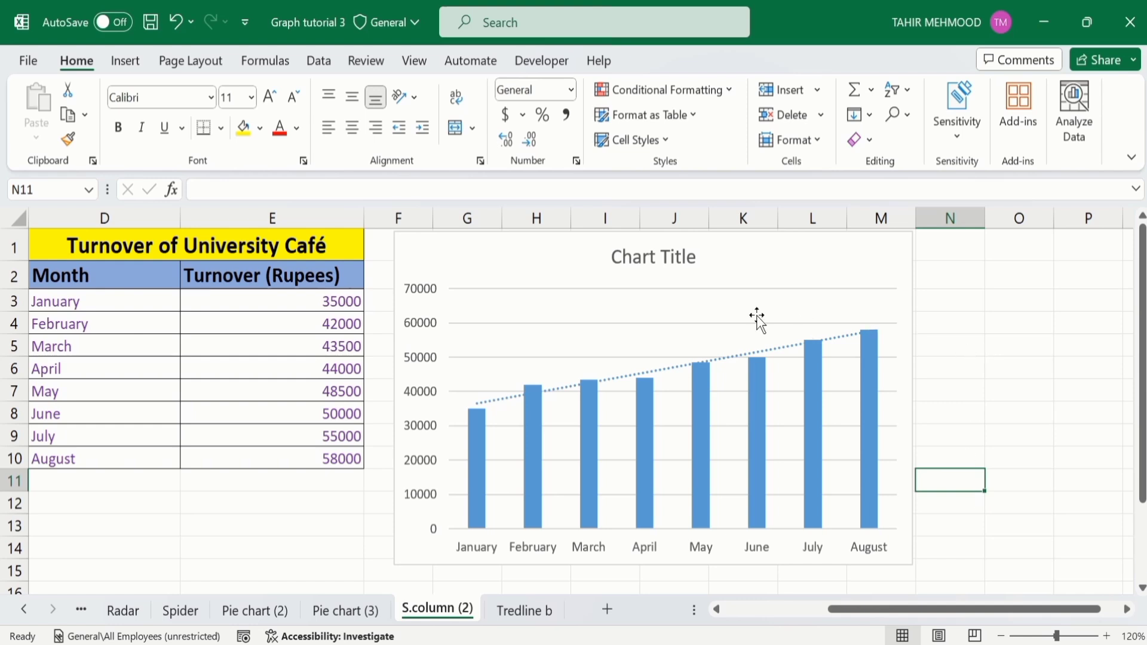
# Open Format Trendline for the chart's trendline and move the pane aside
pyautogui.click(612, 379)
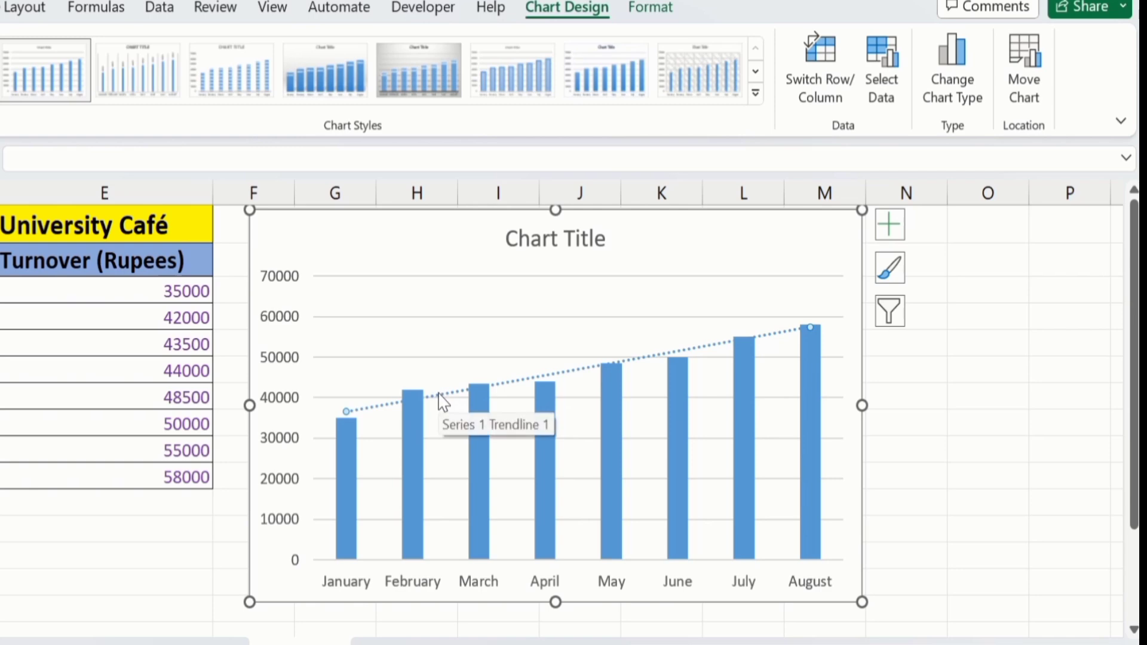
pyautogui.rightClick(441, 401)
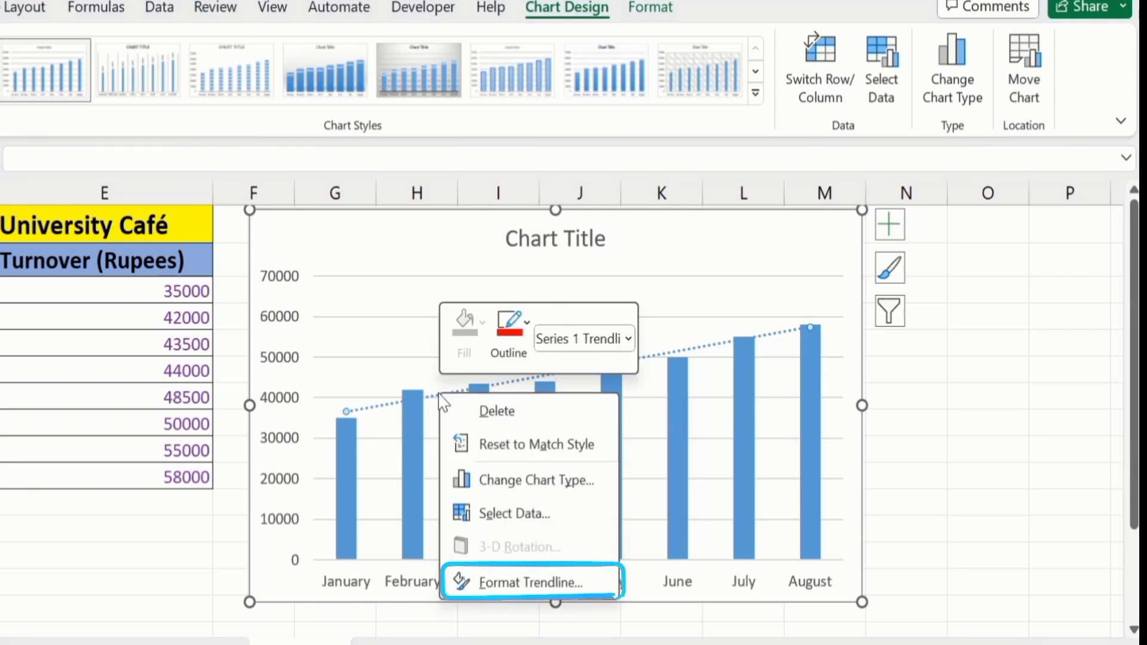
pyautogui.click(508, 584)
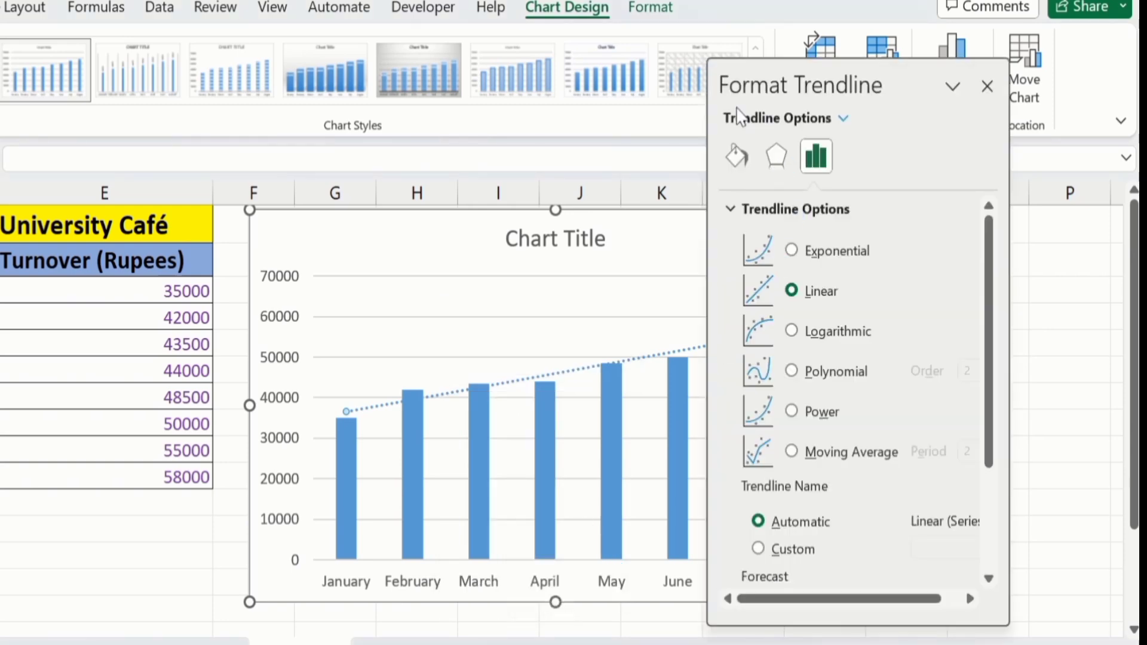
pyautogui.moveTo(739, 72); pyautogui.dragTo(924, 91)
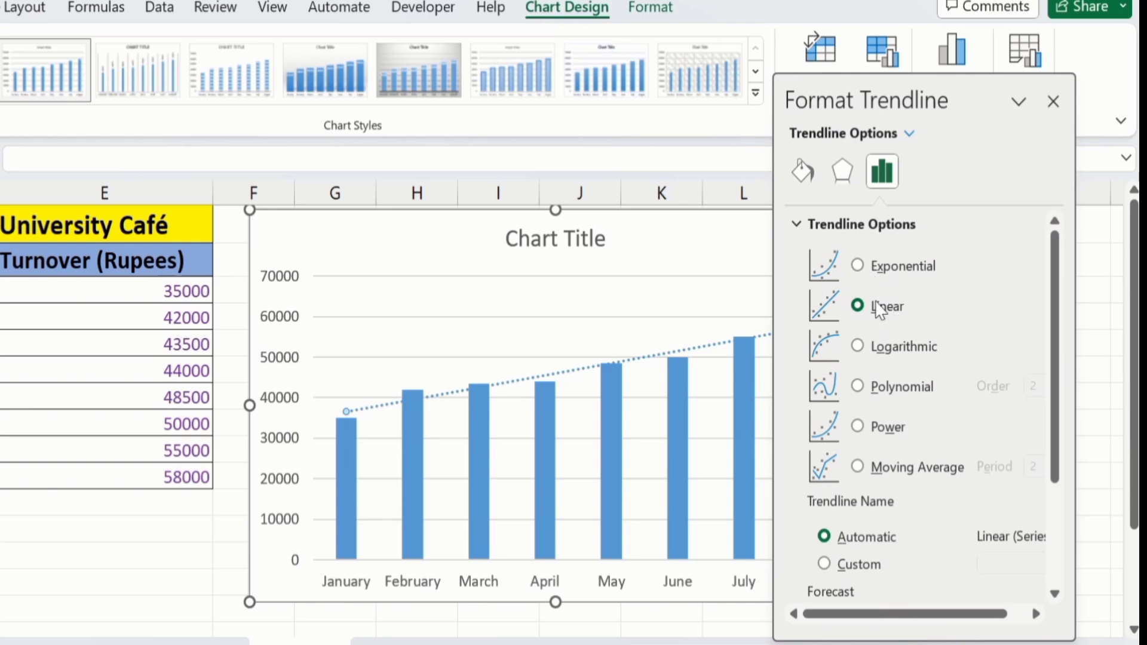
# Try Exponential, Logarithmic and Polynomial trendline types, then return to Linear
pyautogui.click(857, 266)
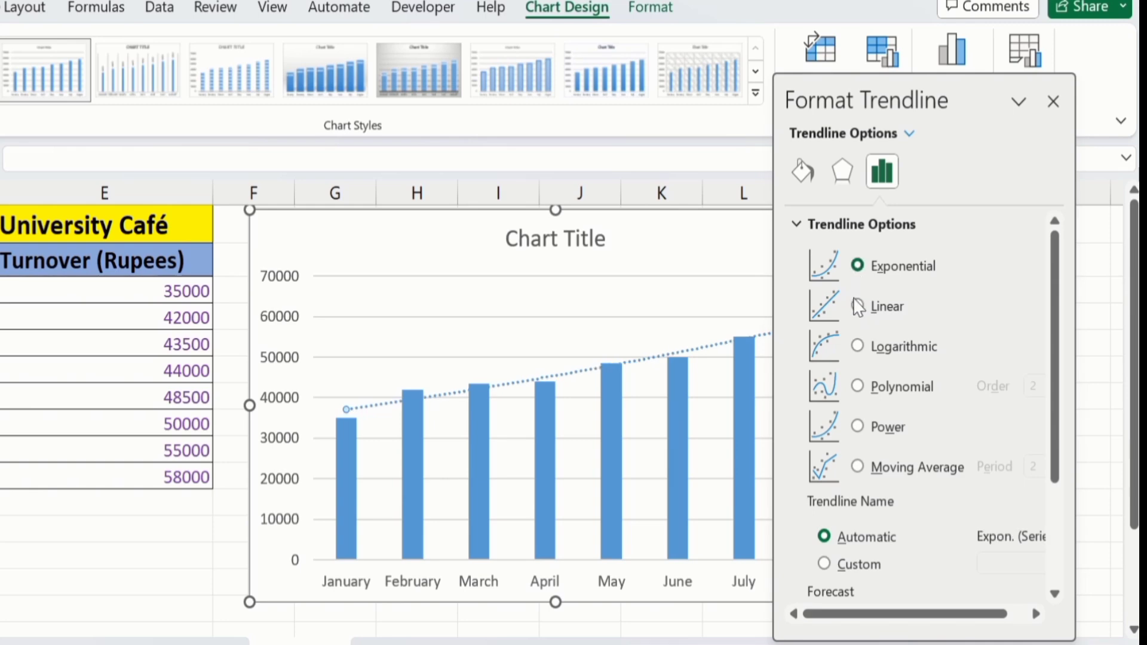
pyautogui.click(858, 347)
pyautogui.click(860, 389)
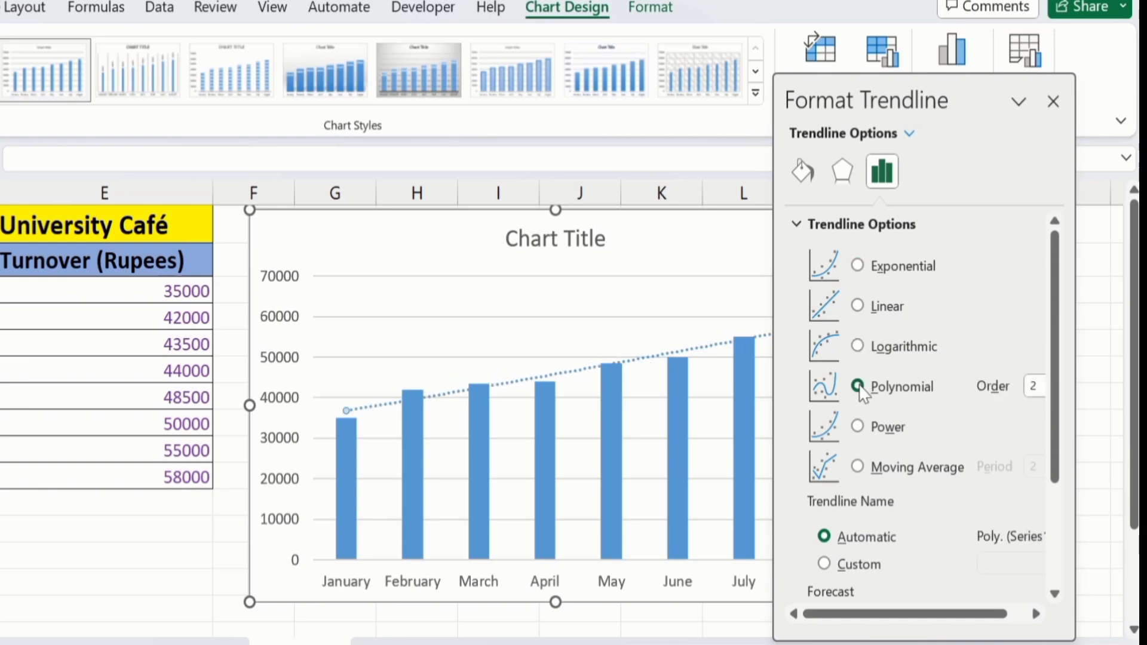
pyautogui.click(858, 307)
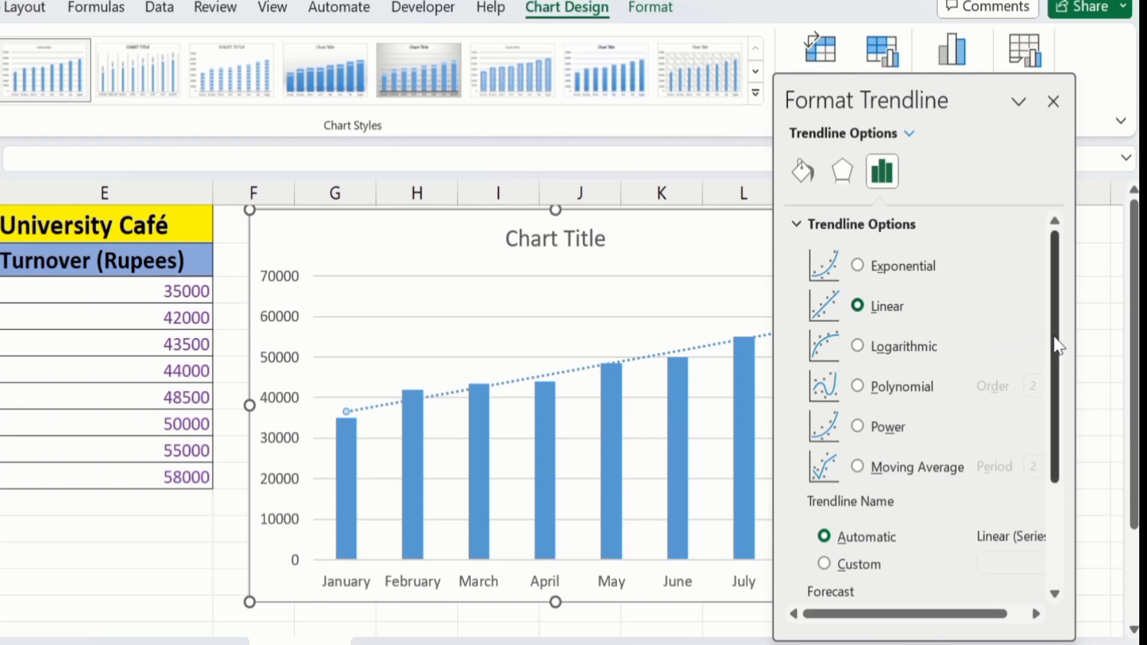
# Show the trendline equation (y = 2976.2x + 33…) and R² value (0.9625) on the chart
pyautogui.moveTo(1057, 345); pyautogui.dragTo(1057, 450)
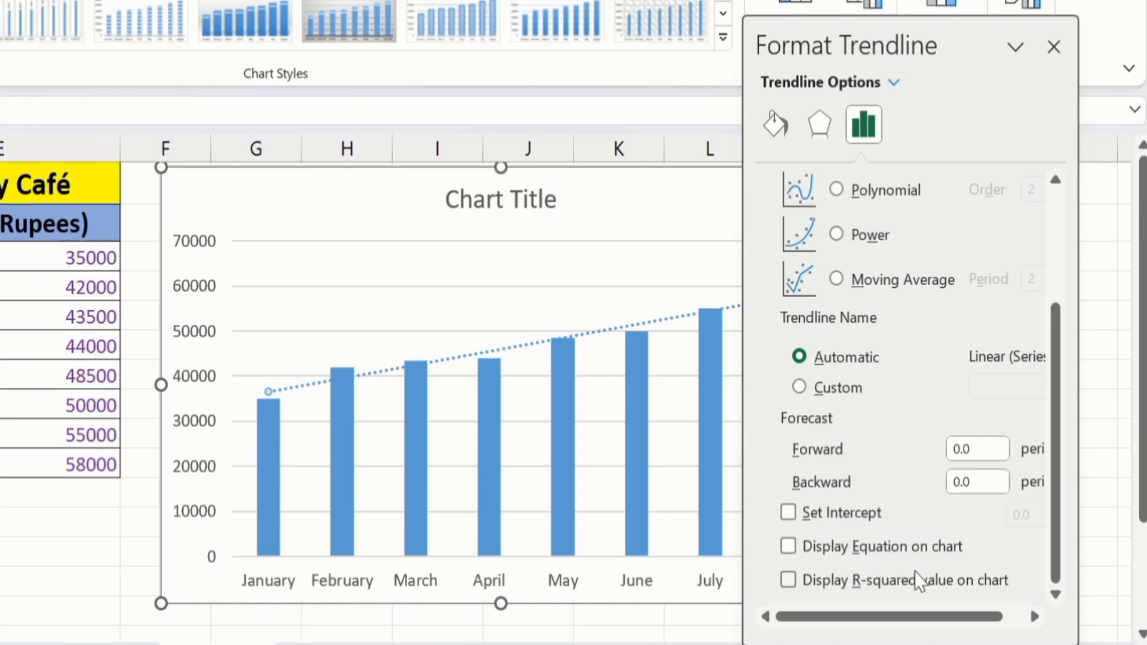
pyautogui.click(788, 547)
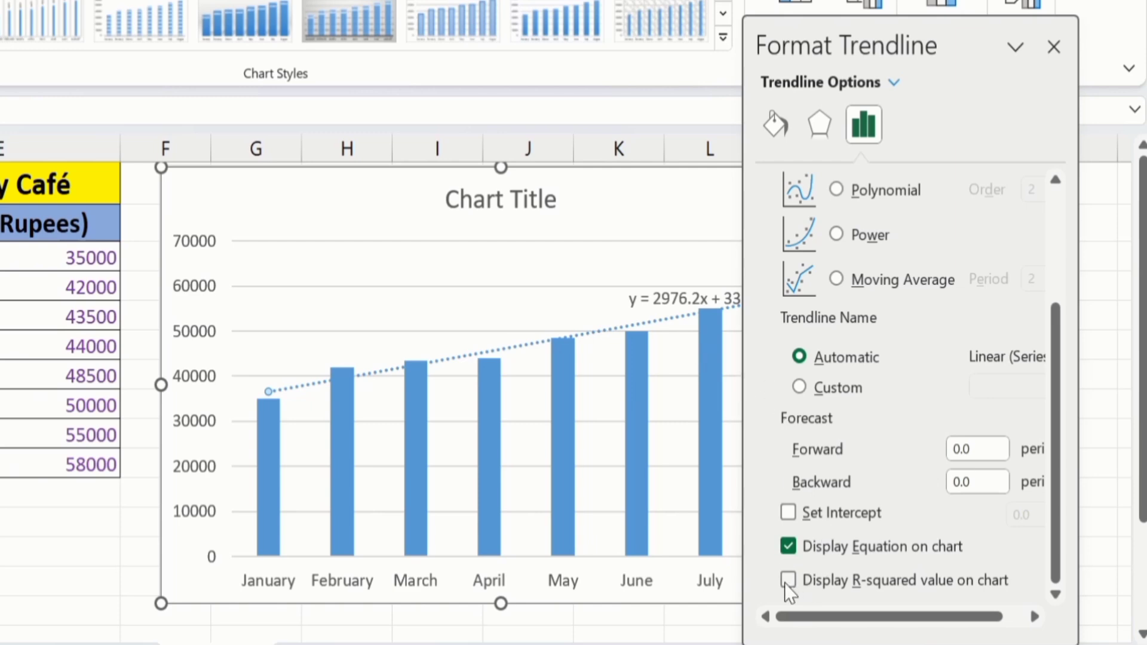
pyautogui.click(788, 581)
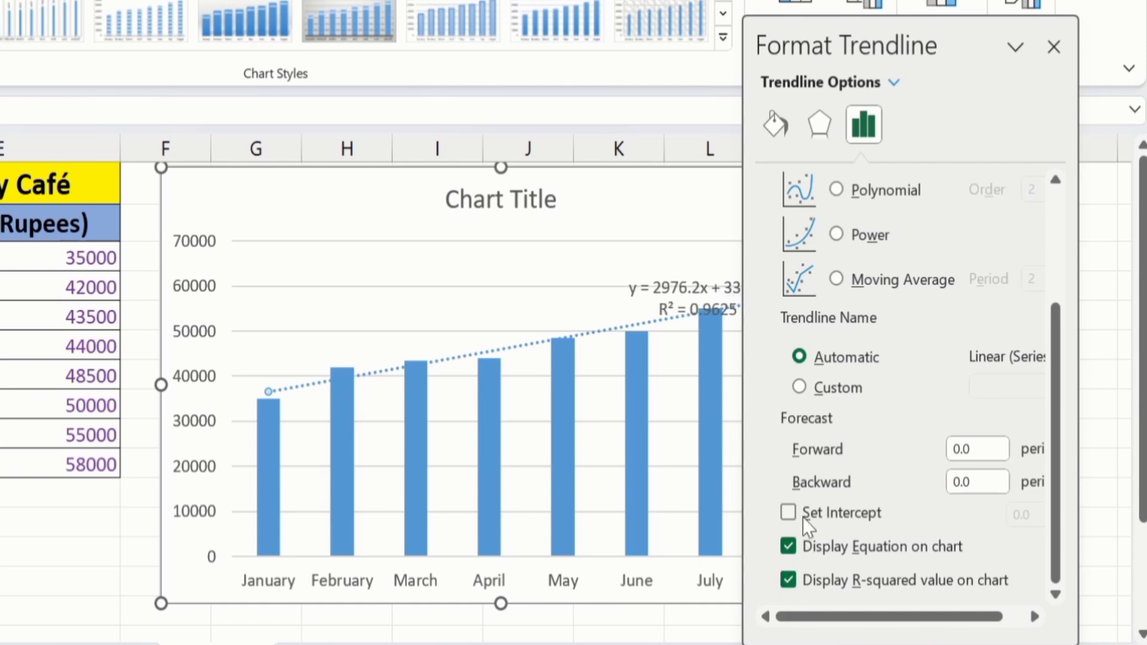
# Style the trendline red, 2 pt wide, with the Dash dash type
pyautogui.click(775, 125)
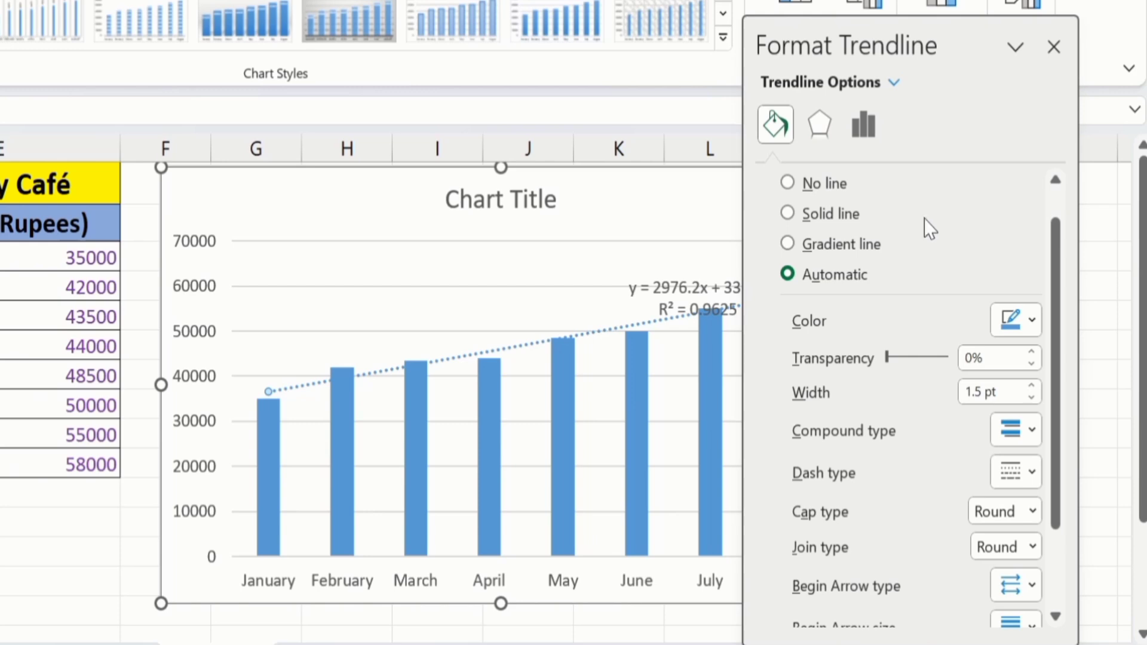
pyautogui.click(1033, 319)
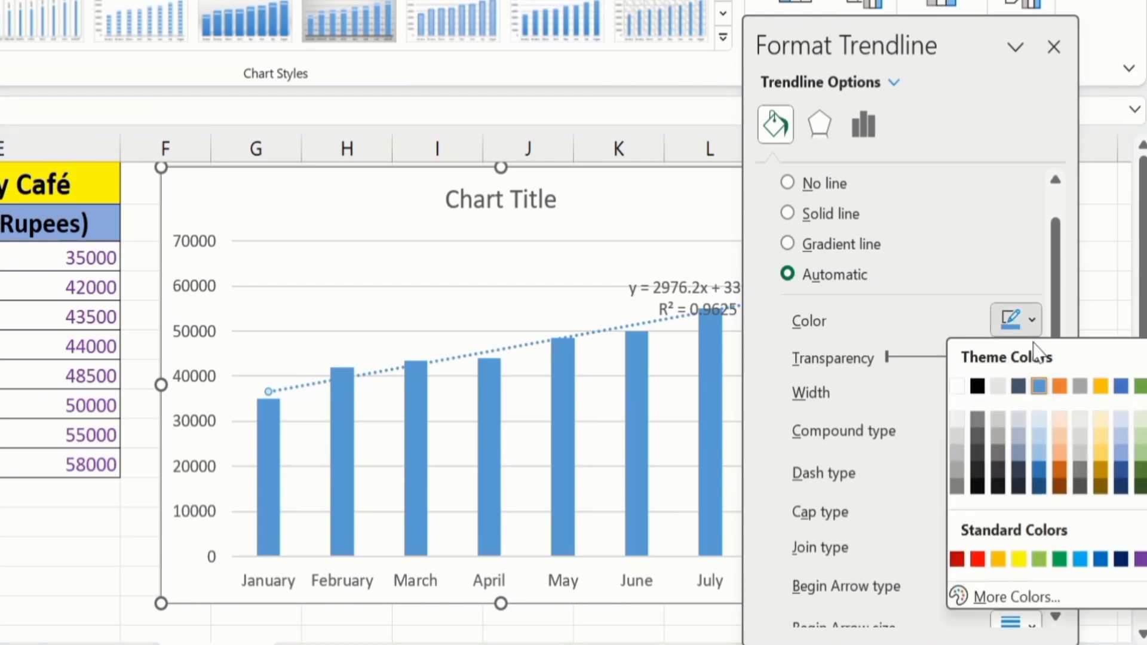
pyautogui.click(978, 559)
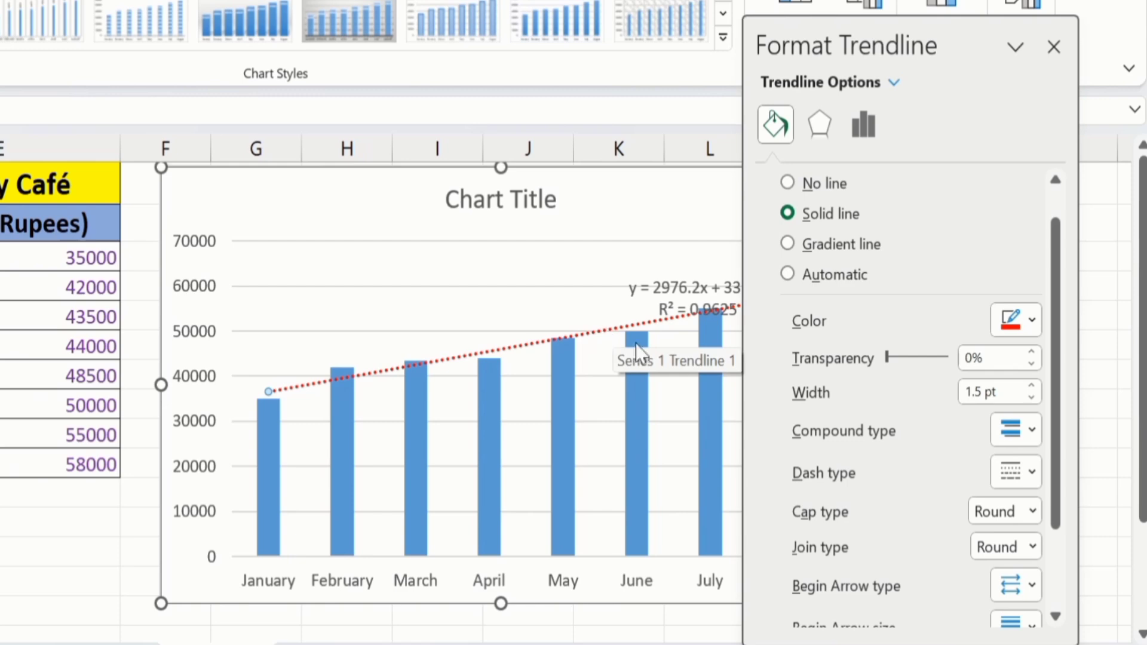
pyautogui.click(1033, 386)
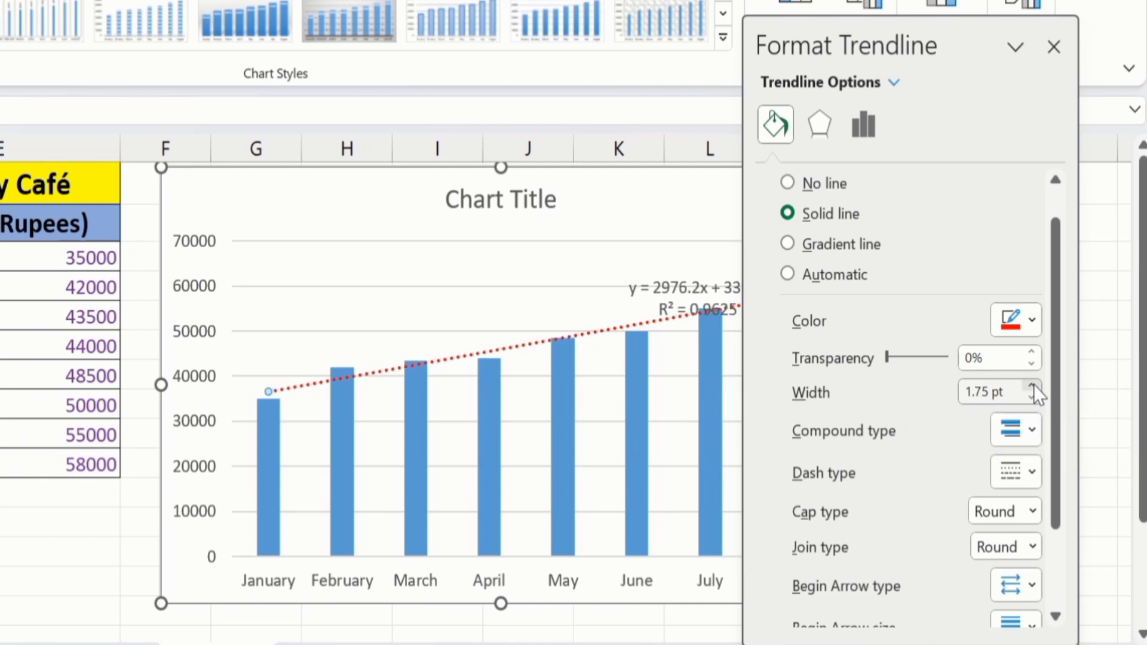
pyautogui.click(1033, 386)
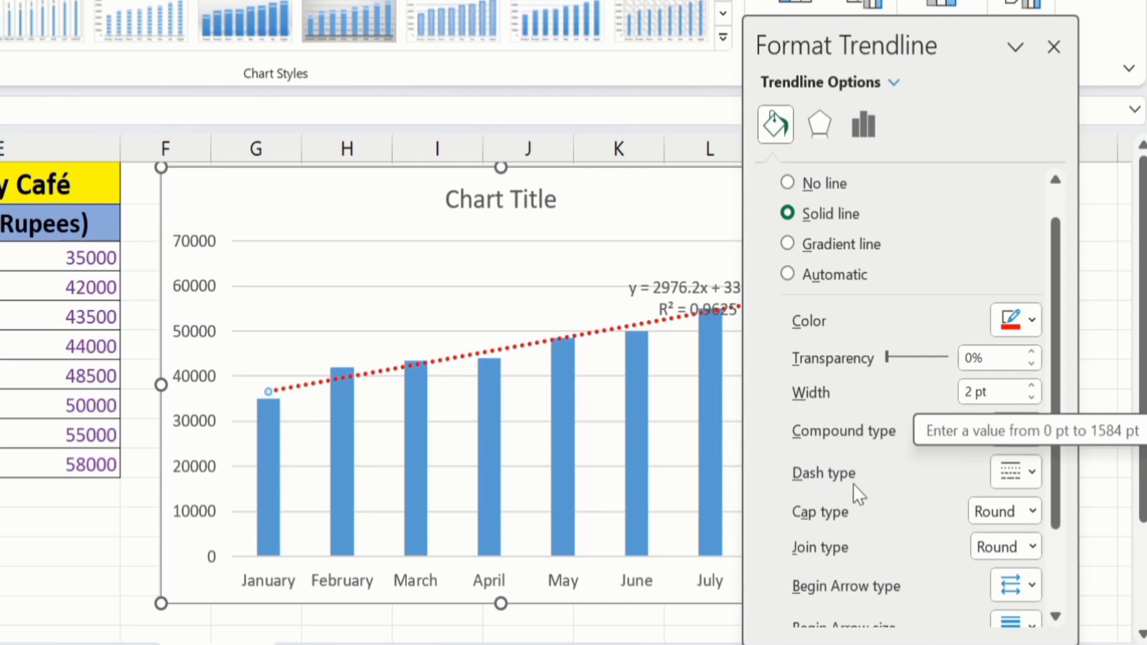
pyautogui.click(1031, 474)
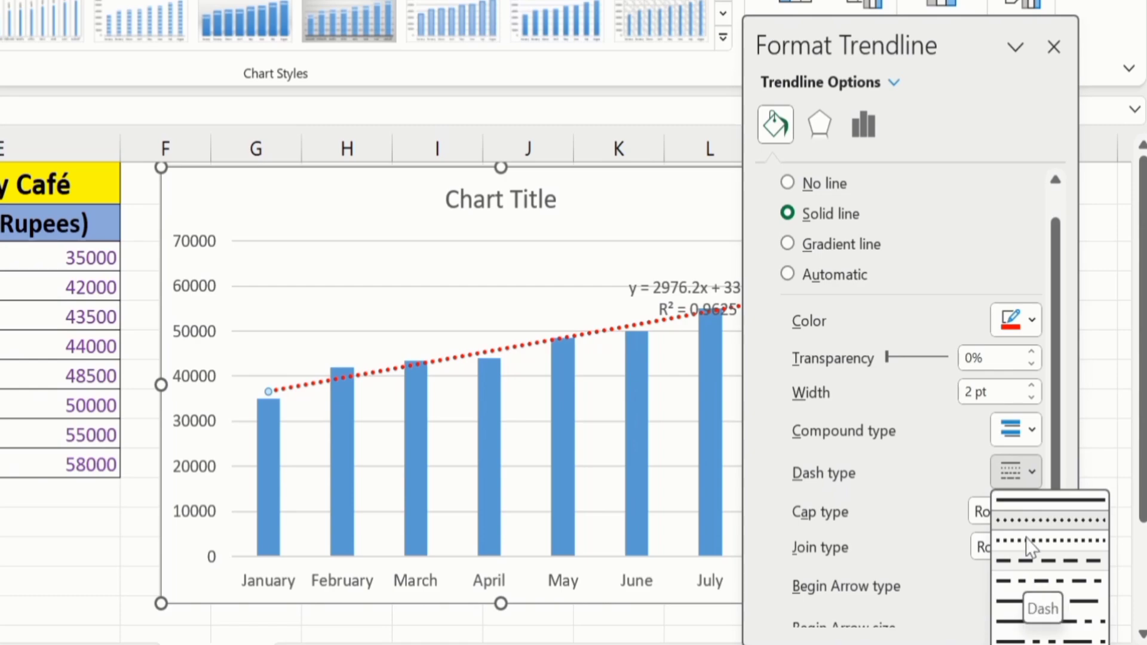
pyautogui.click(1026, 556)
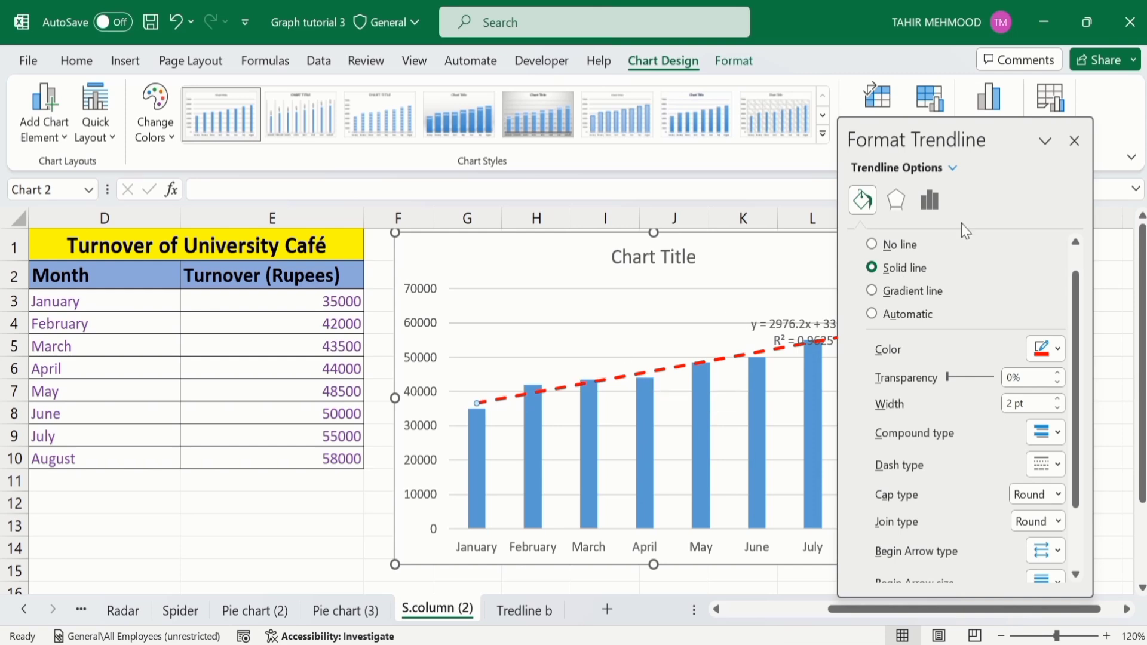
# Close the formatting pane and drag the equation and R² label to the plot's upper left
pyautogui.click(1075, 141)
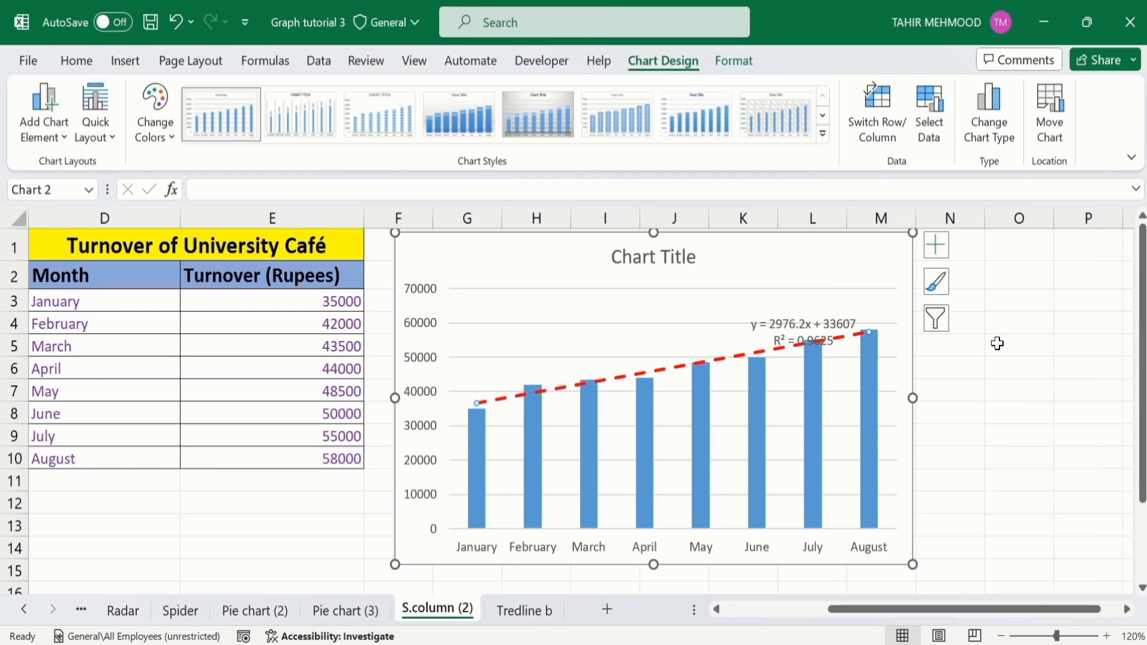
pyautogui.click(966, 410)
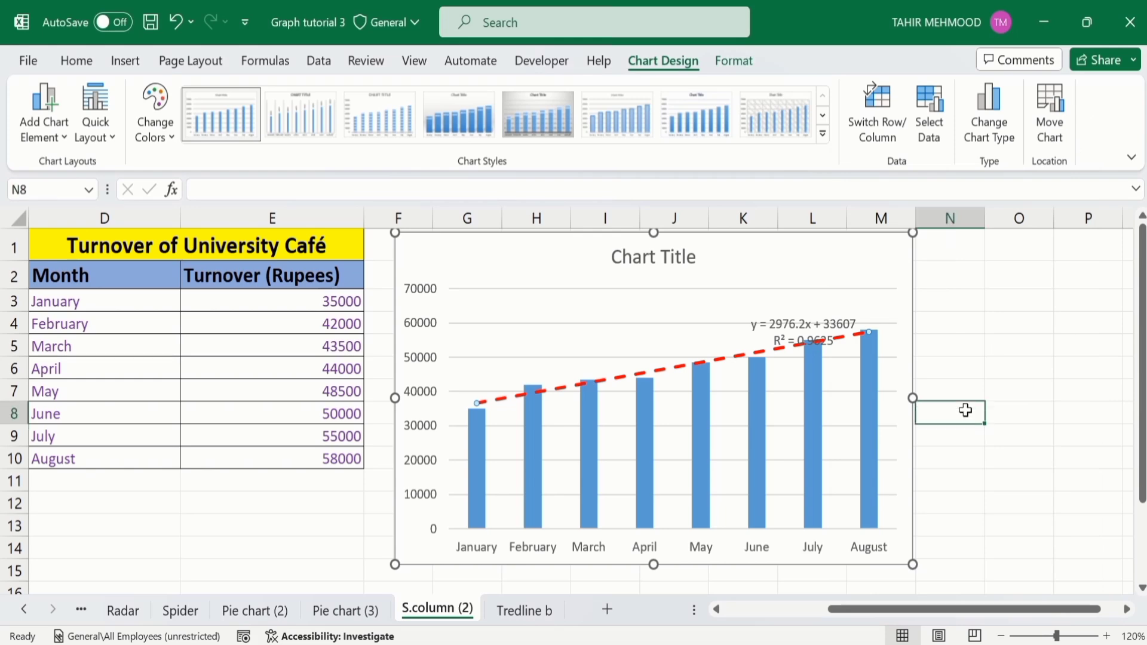
pyautogui.click(786, 328)
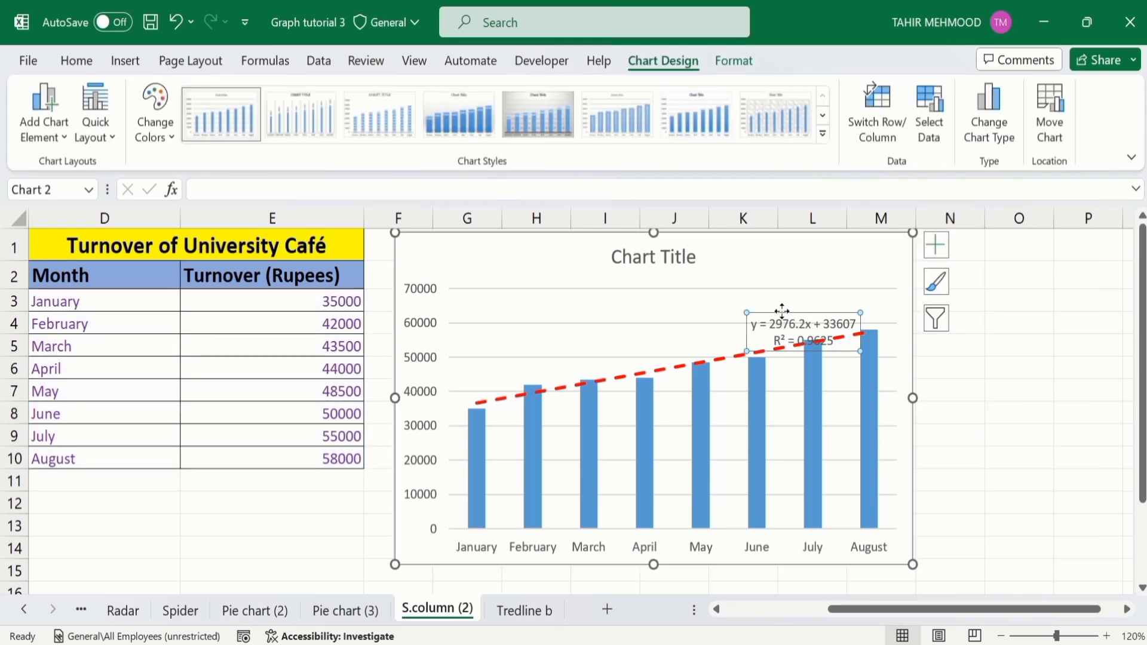
pyautogui.moveTo(782, 311); pyautogui.dragTo(523, 293)
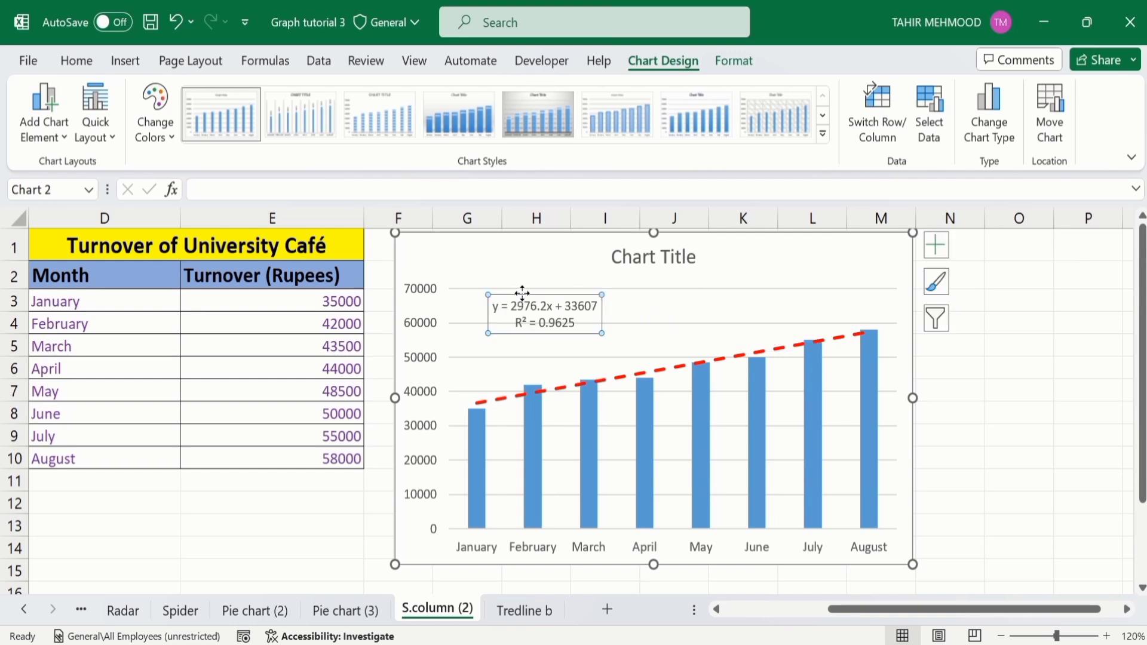
# Make the equation and R² label bold at font size 12
pyautogui.click(76, 61)
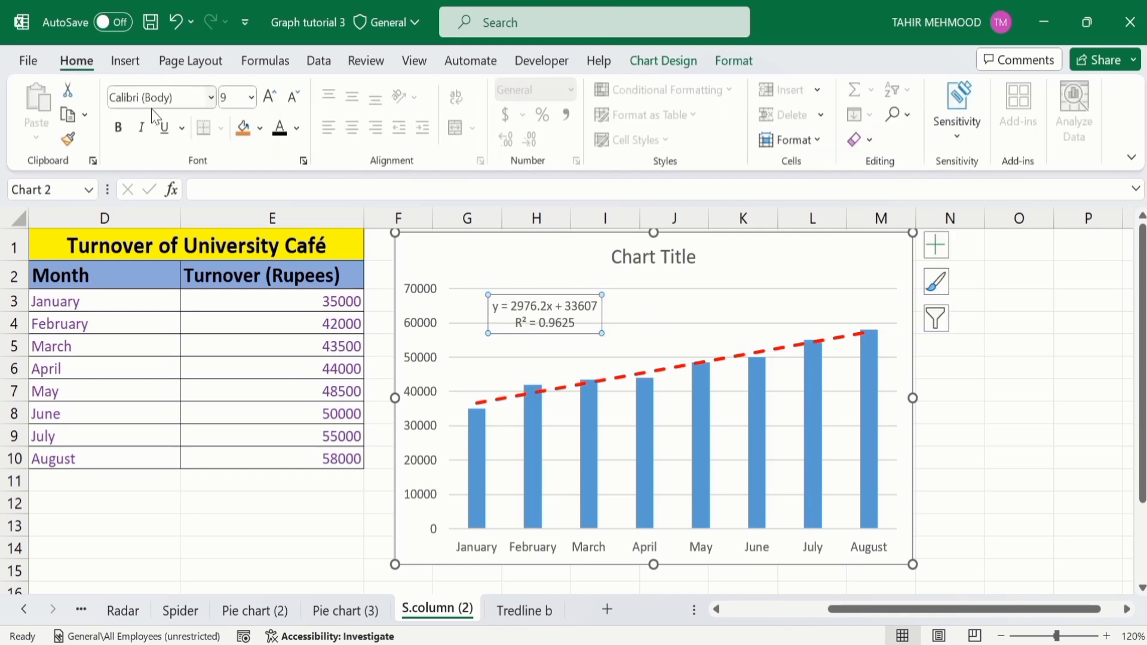
pyautogui.click(120, 131)
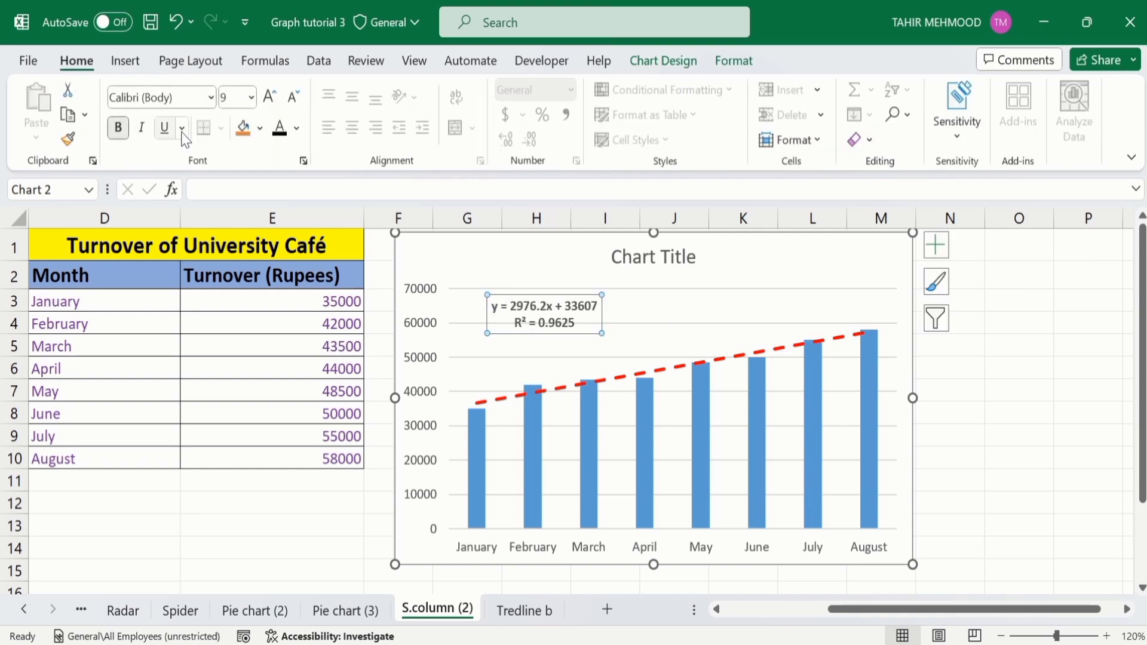
pyautogui.click(251, 100)
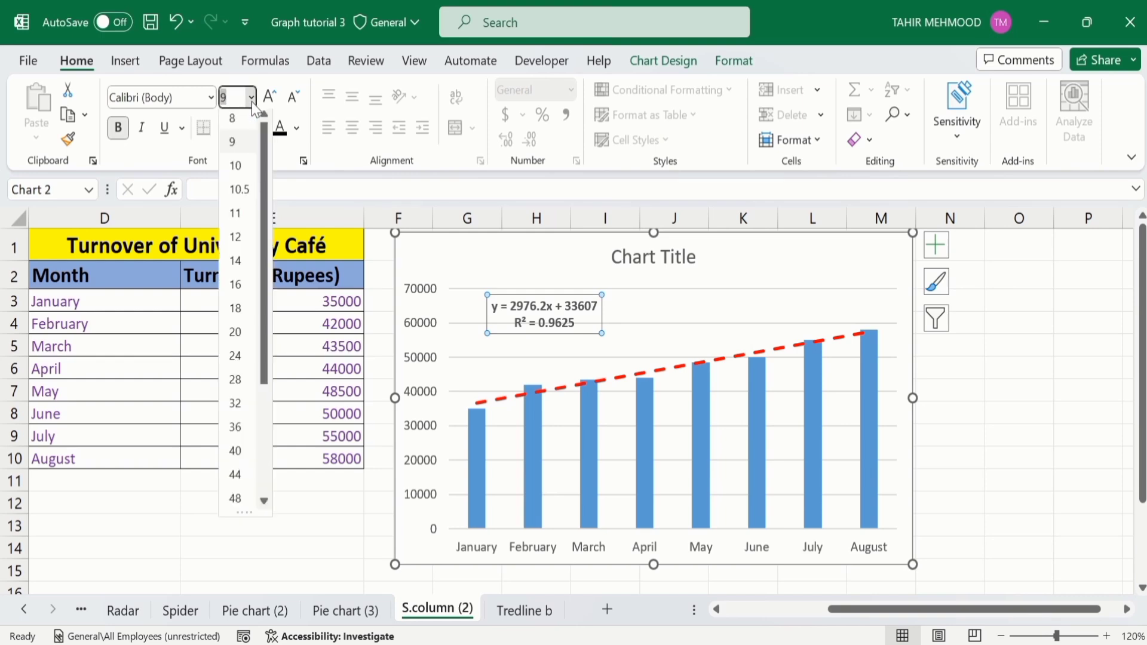
pyautogui.click(241, 237)
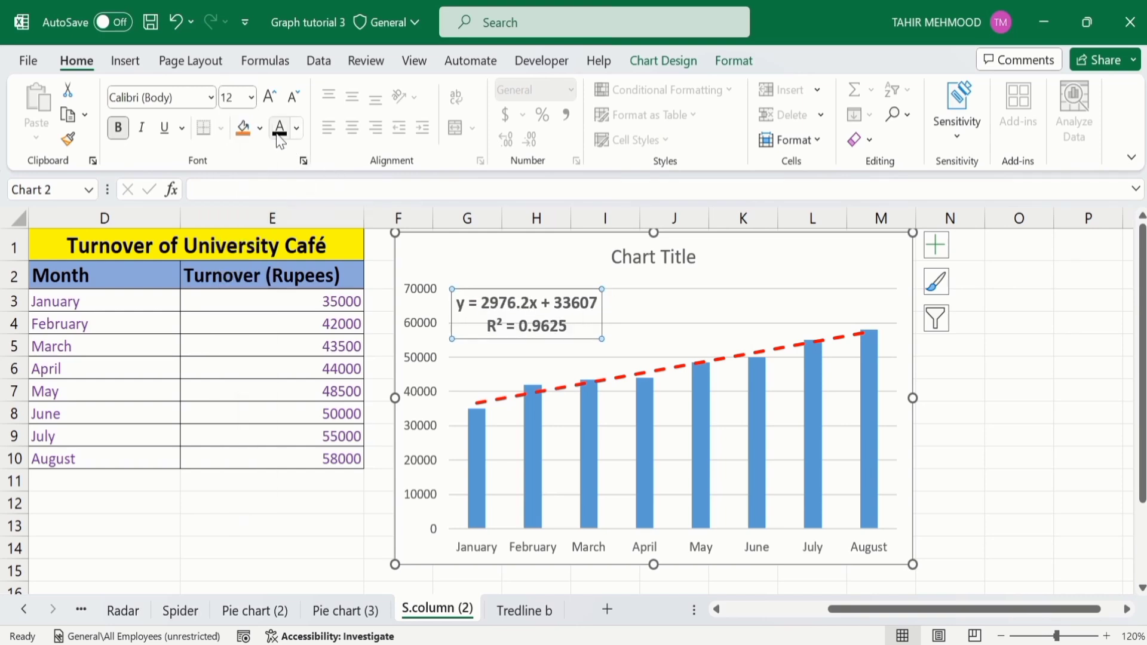
pyautogui.click(994, 421)
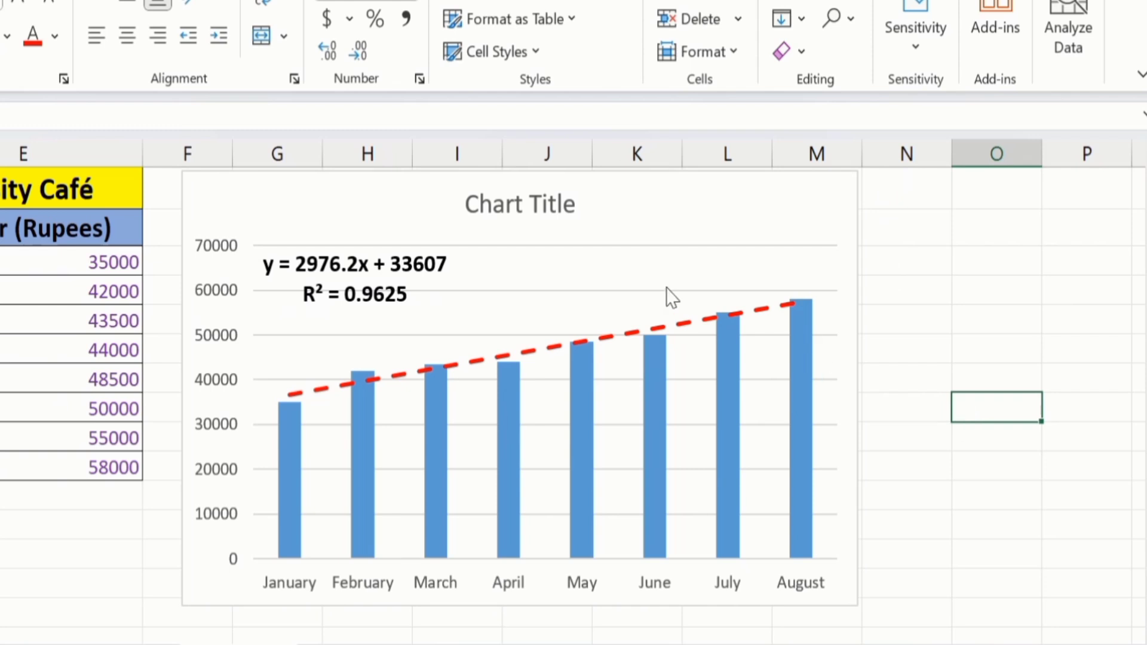
# Untick Trendline in Chart Elements, removing the trendline with its equation and R² label
pyautogui.click(749, 203)
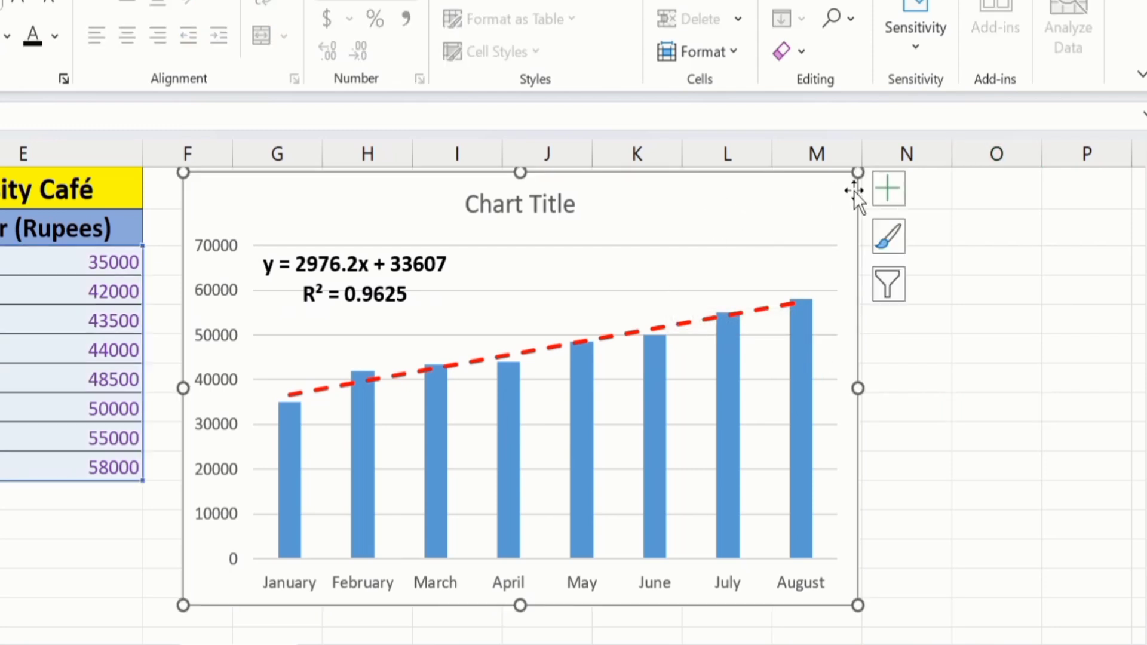
pyautogui.click(886, 182)
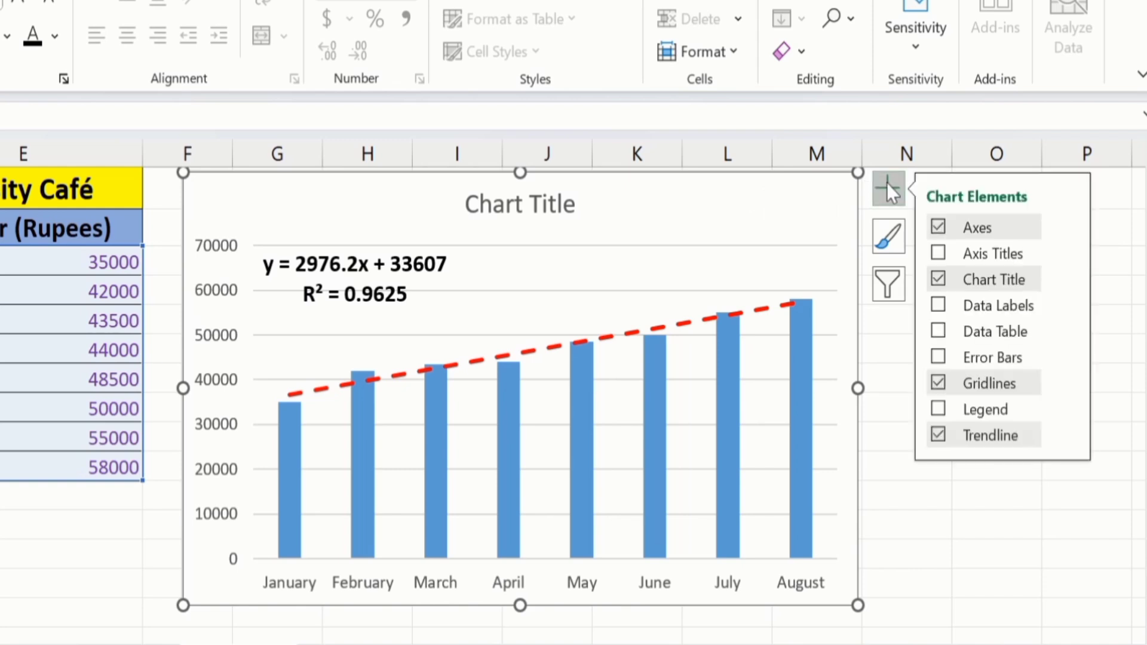
pyautogui.click(936, 434)
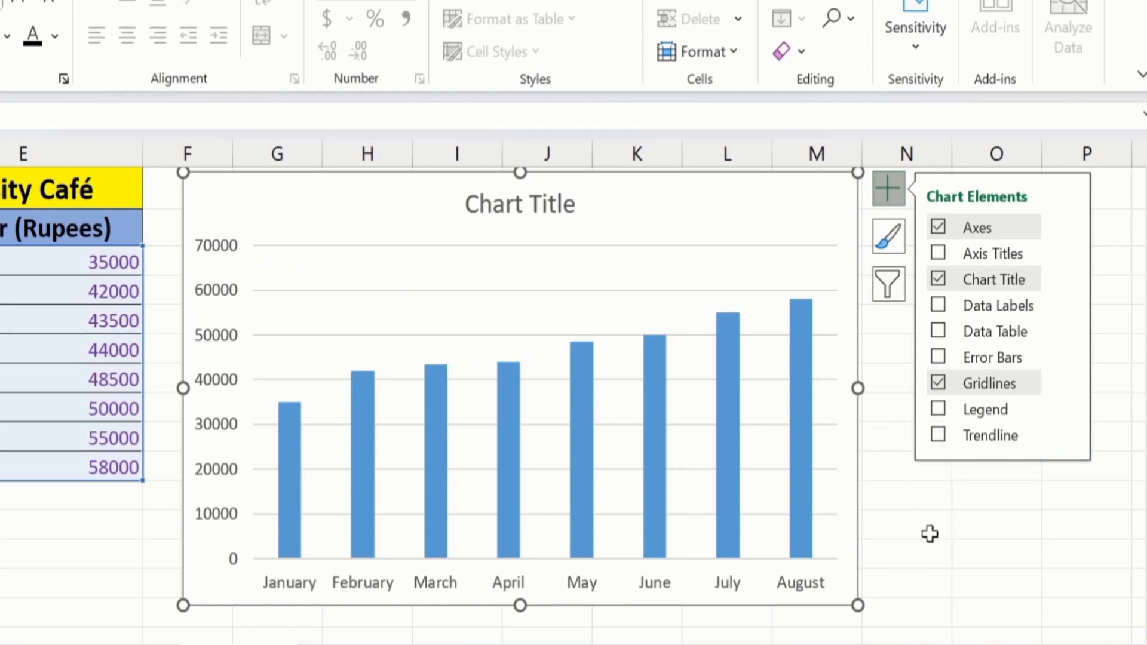